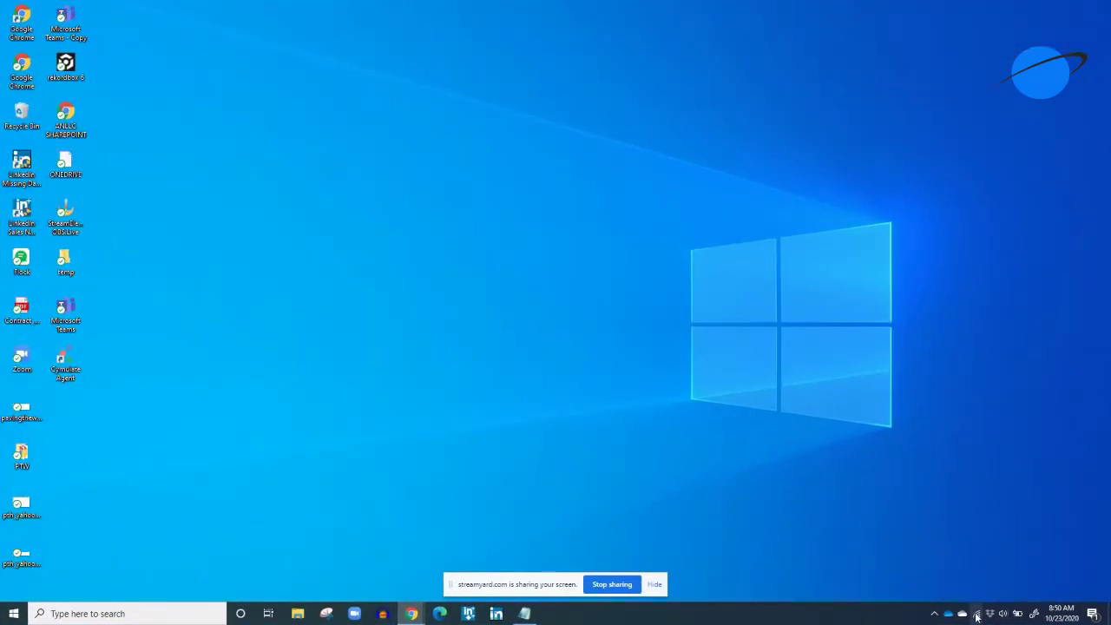
Open the list of network adapters from the Windows Network & Internet settings
{"action": "mouse_move", "coordinate": [979, 618]}
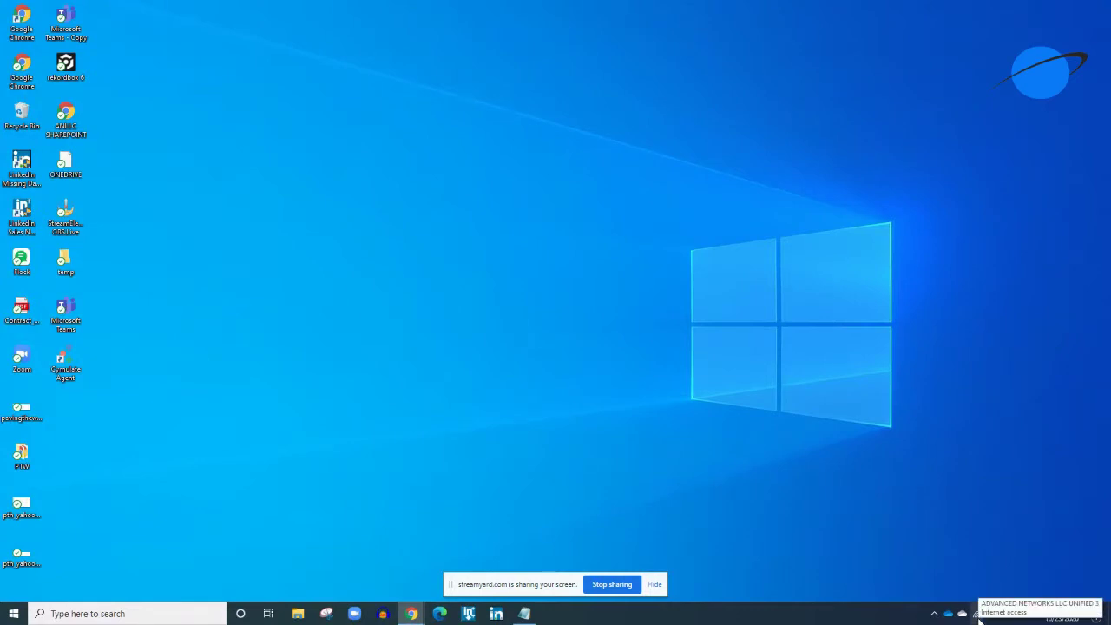
{"action": "right_click", "coordinate": [979, 618]}
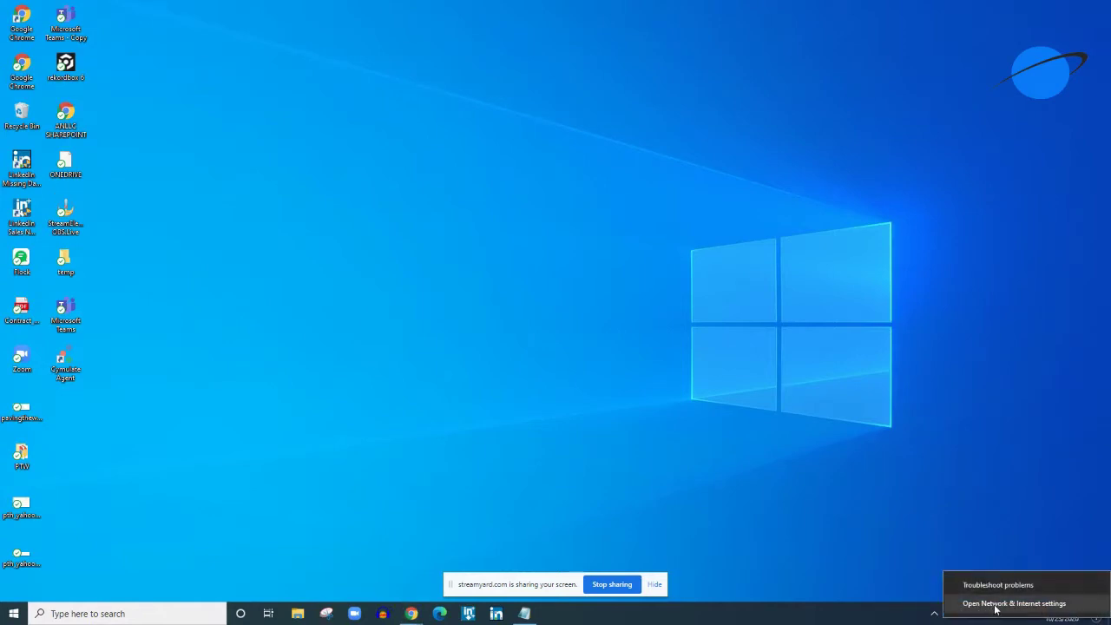
{"action": "left_click", "coordinate": [995, 603]}
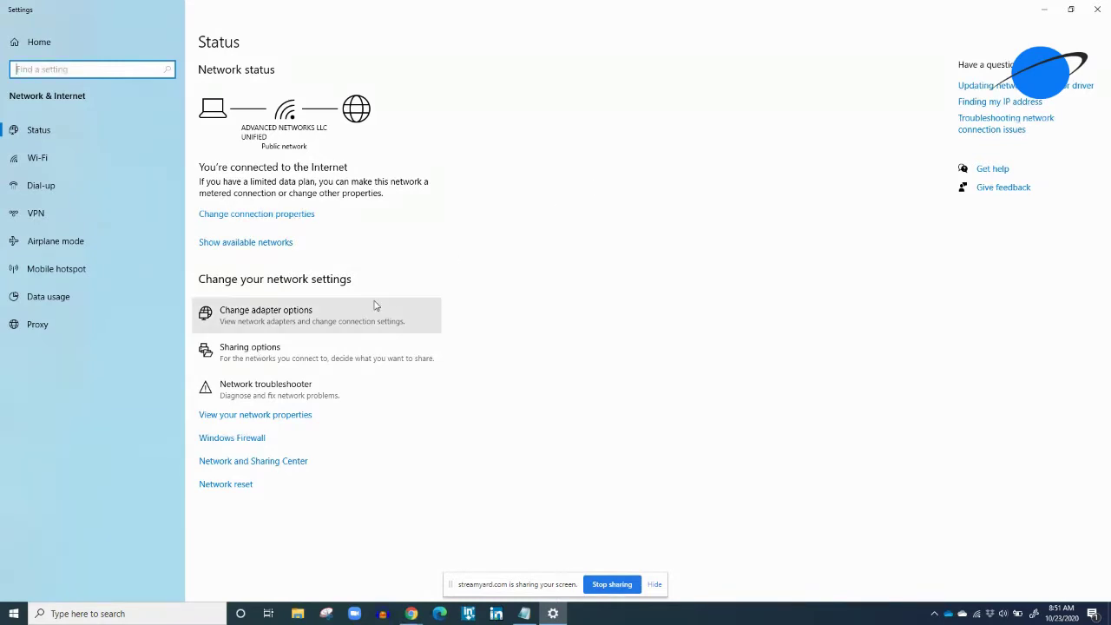
{"action": "left_click", "coordinate": [292, 321]}
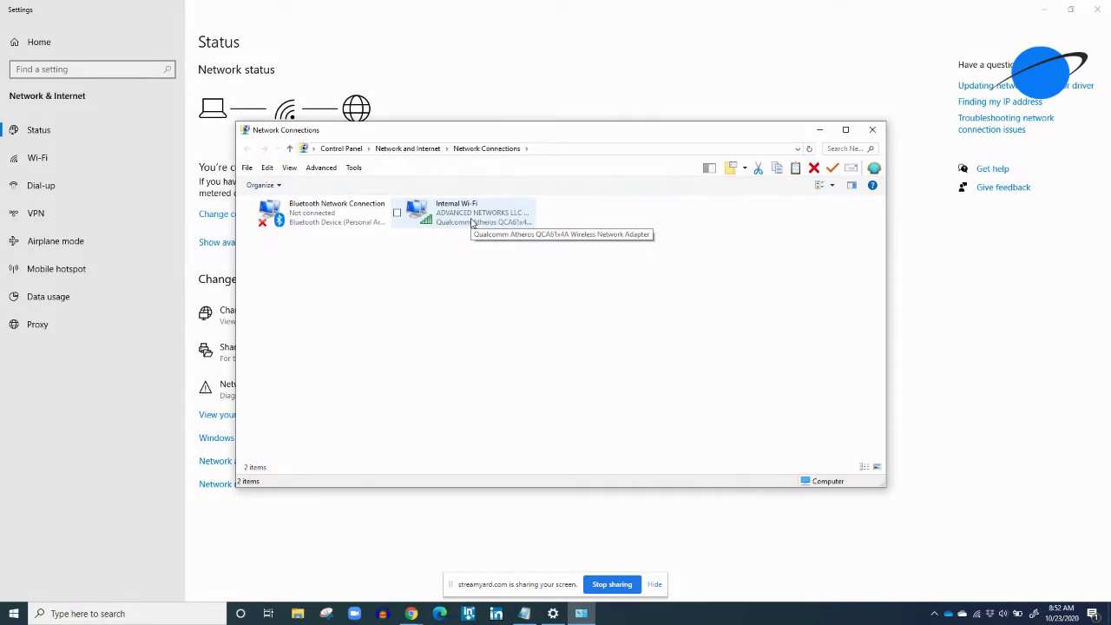
Open the Internet Protocol Version 4 (TCP/IPv4) properties of the Internal Wi-Fi adapter
{"action": "left_click", "coordinate": [473, 223]}
{"action": "right_click", "coordinate": [472, 223]}
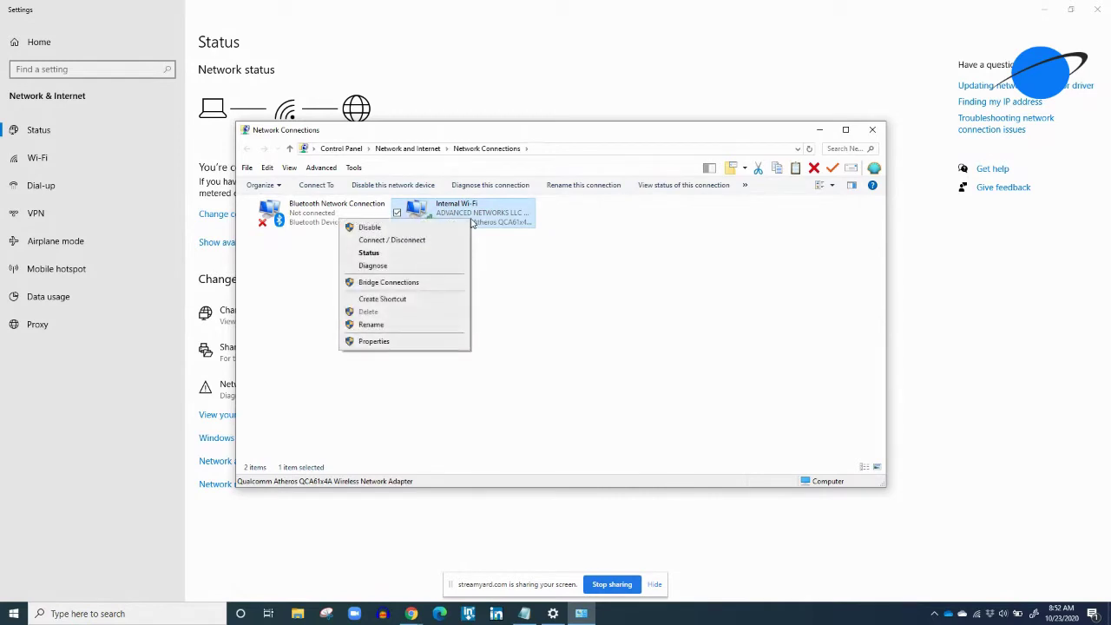
{"action": "left_click", "coordinate": [386, 344]}
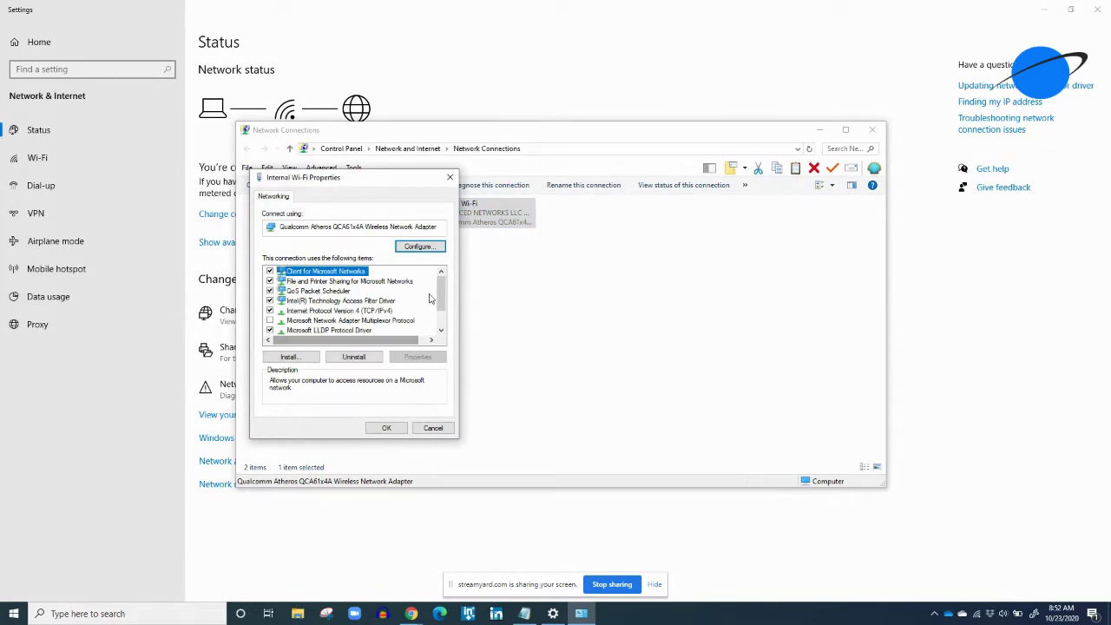
{"action": "mouse_move", "coordinate": [443, 289]}
{"action": "left_mouse_down"}
{"action": "mouse_move", "coordinate": [444, 323]}
{"action": "mouse_move", "coordinate": [442, 282]}
{"action": "left_mouse_up"}
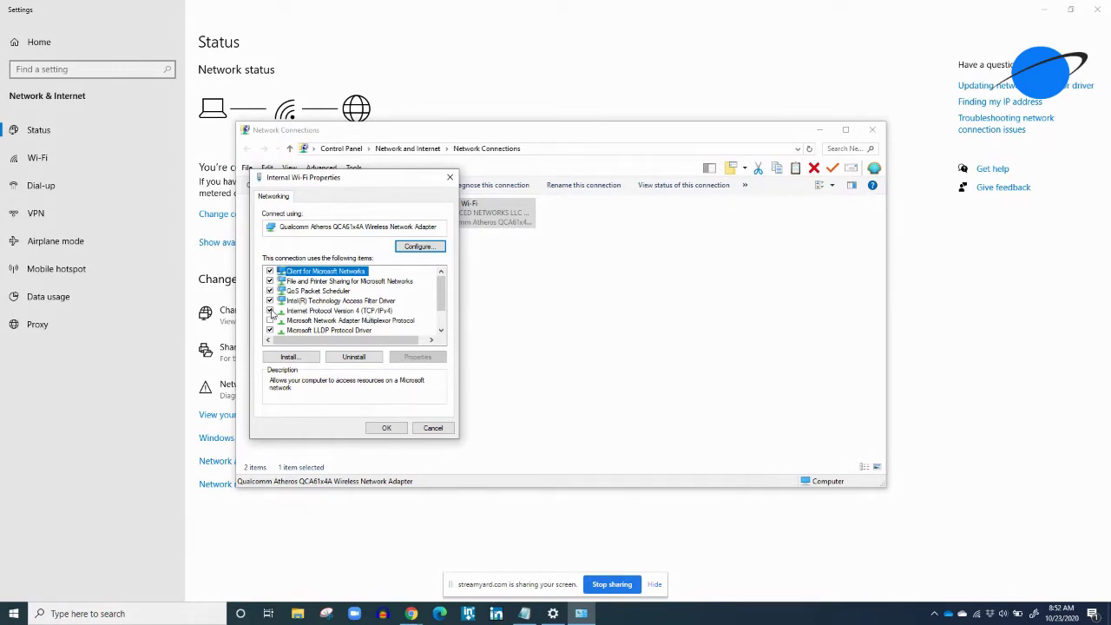
{"action": "double_click", "coordinate": [363, 314]}
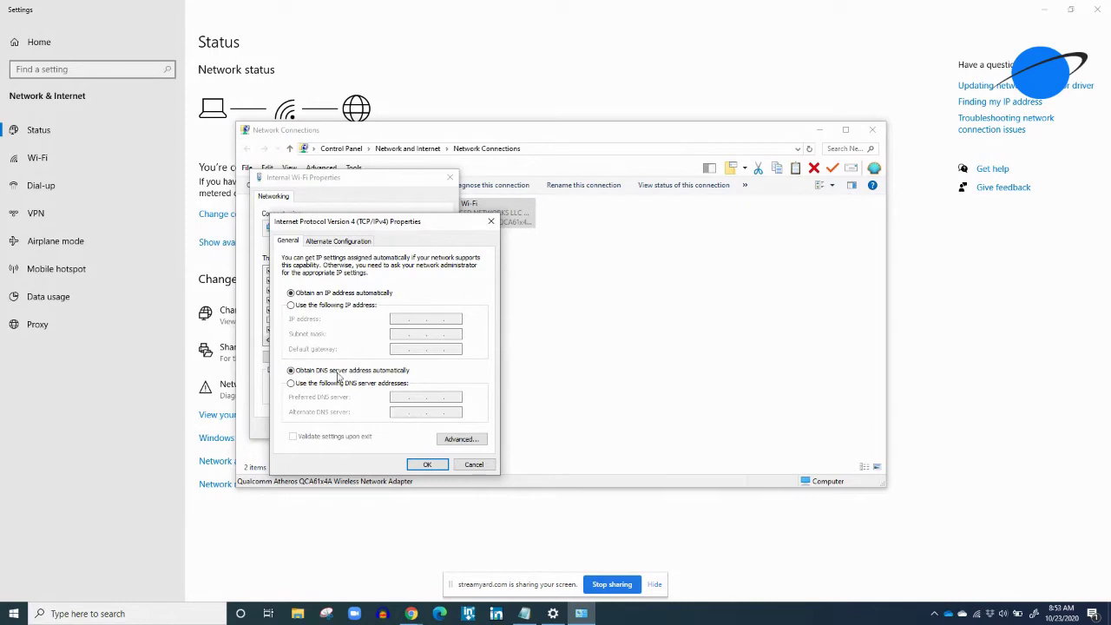
Try manual DNS servers with 192.168.0.1 as preferred and 108.21.3.23 as alternate, and return to obtaining the DNS server address automatically
{"action": "left_click", "coordinate": [290, 384]}
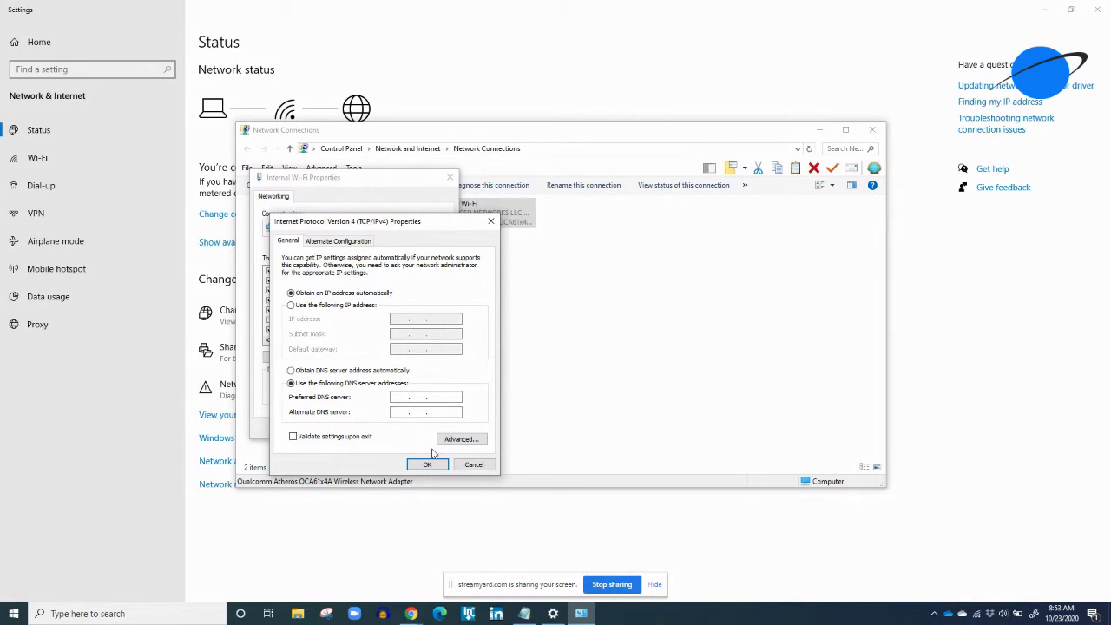
{"action": "type", "text": "192 . 168 . 0 . 1"}
{"action": "key", "text": "Tab"}
{"action": "type", "text": "234"}
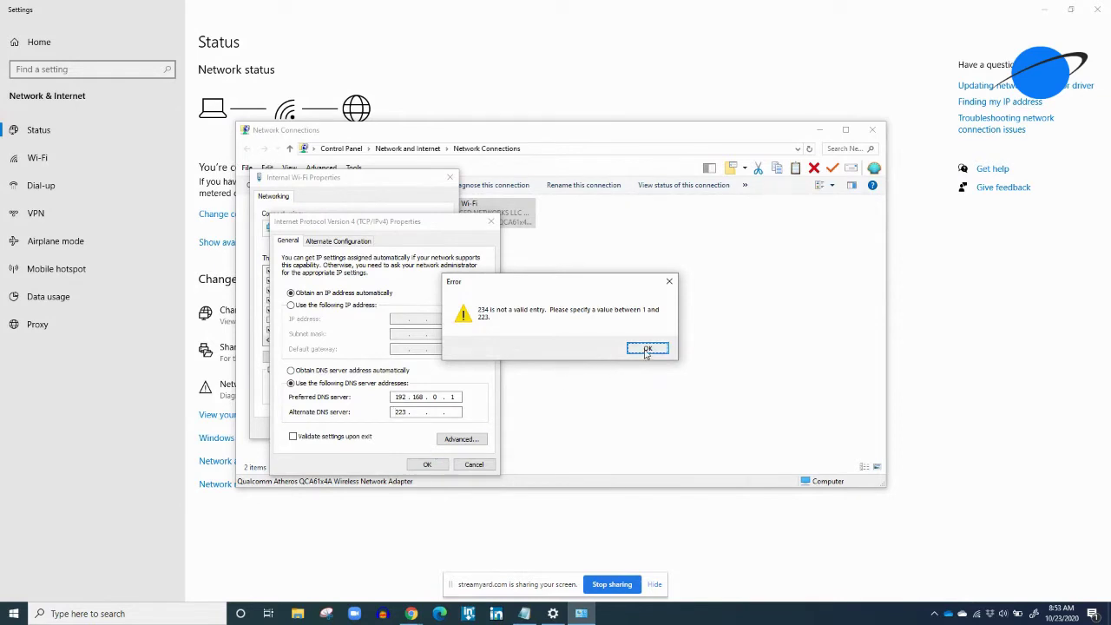
{"action": "left_click", "coordinate": [646, 349]}
{"action": "double_click", "coordinate": [403, 412]}
{"action": "key", "text": "BackSpace"}
{"action": "type", "text": "108 . 21 . 3 ."}
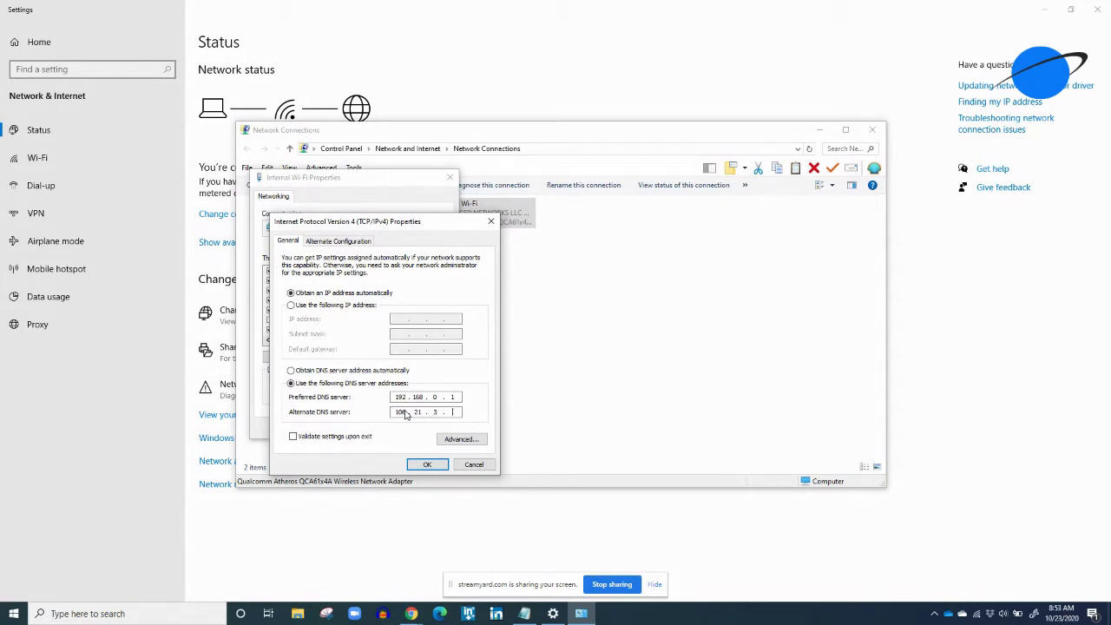
{"action": "type", "text": " 23"}
{"action": "left_click", "coordinate": [368, 373]}
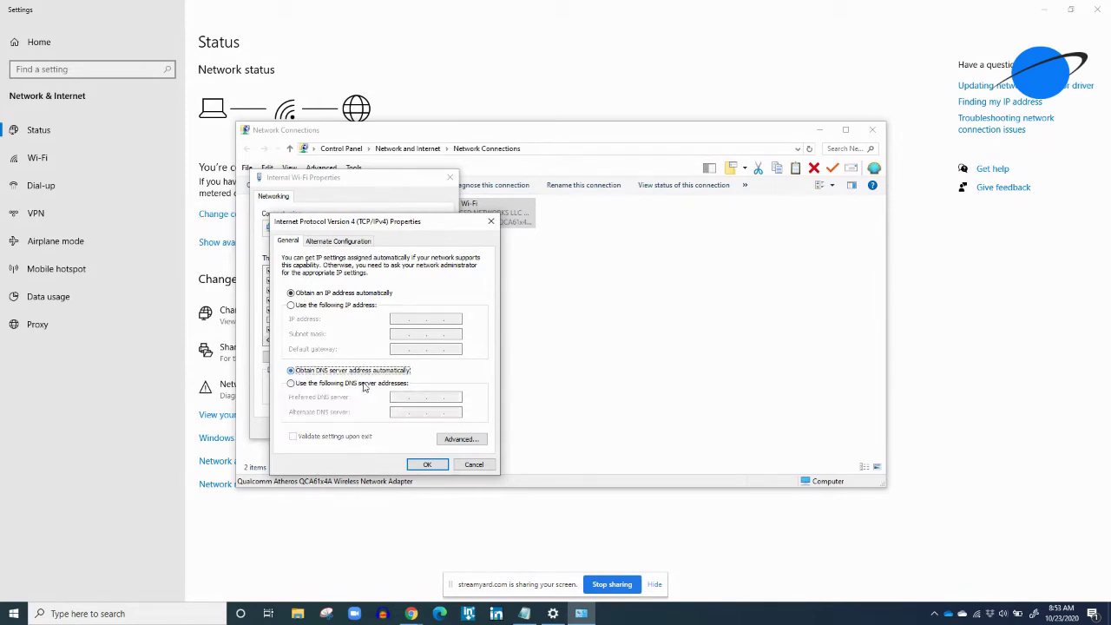
Try manual DNS entries of 8.8.8.8 and 192.168.0.1 as preferred and 8.8.8.8 as alternate, and revert to automatic DNS
{"action": "left_click", "coordinate": [364, 384]}
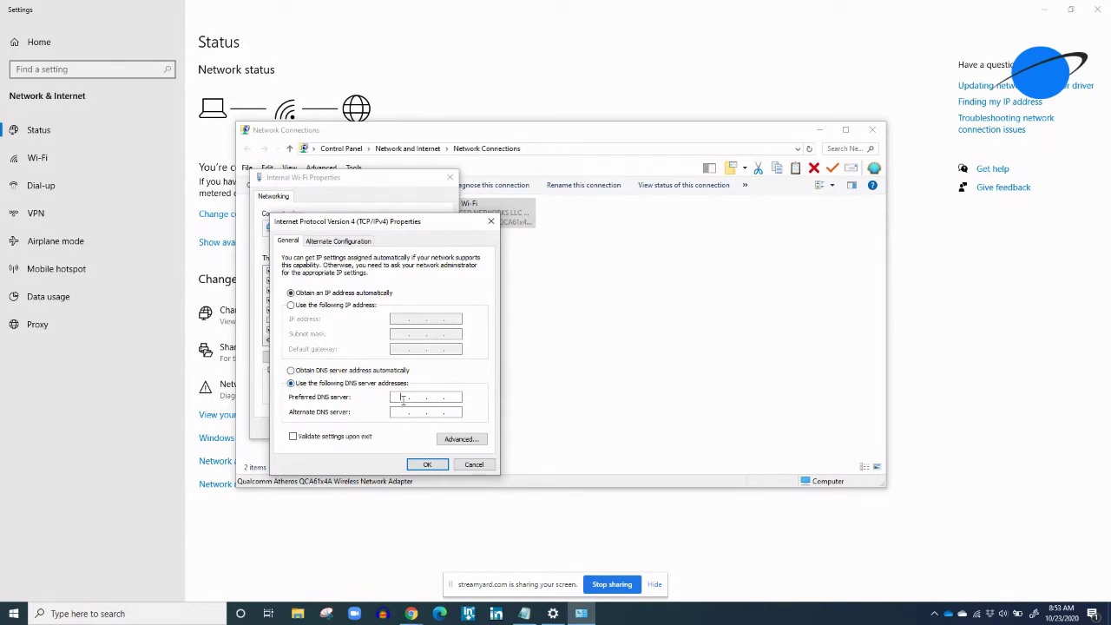
{"action": "left_click", "coordinate": [403, 399]}
{"action": "type", "text": "8 . 8 . 8 . 8"}
{"action": "left_click", "coordinate": [399, 414]}
{"action": "double_click", "coordinate": [401, 397]}
{"action": "type", "text": "192.168.0.1"}
{"action": "double_click", "coordinate": [399, 412]}
{"action": "type", "text": "23"}
{"action": "key", "text": "Home"}
{"action": "key", "text": "shift+End"}
{"action": "type", "text": "8 . 8 . 8 . 8"}
{"action": "left_click", "coordinate": [308, 372]}
Enter manual DNS servers beginning with 8.8.8 and 4.4.4, confirm the adapter properties, and clear the network windows off the desktop
{"action": "left_click", "coordinate": [337, 387]}
{"action": "type", "text": "8.8.8"}
{"action": "type", "text": "4.4.4."}
{"action": "left_click", "coordinate": [427, 465]}
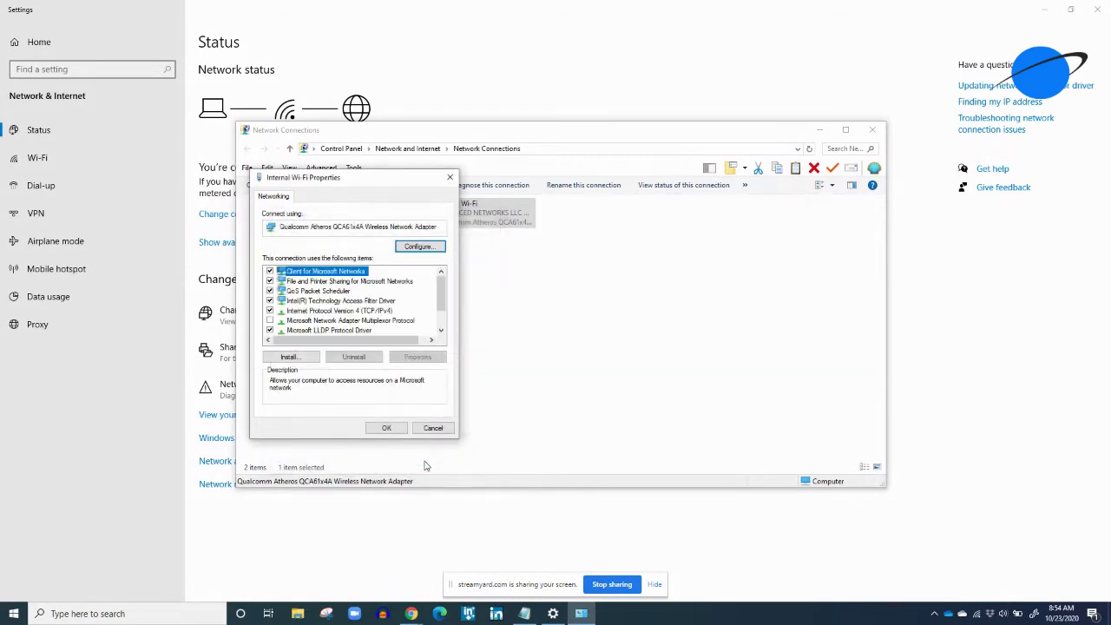
{"action": "left_click", "coordinate": [387, 427]}
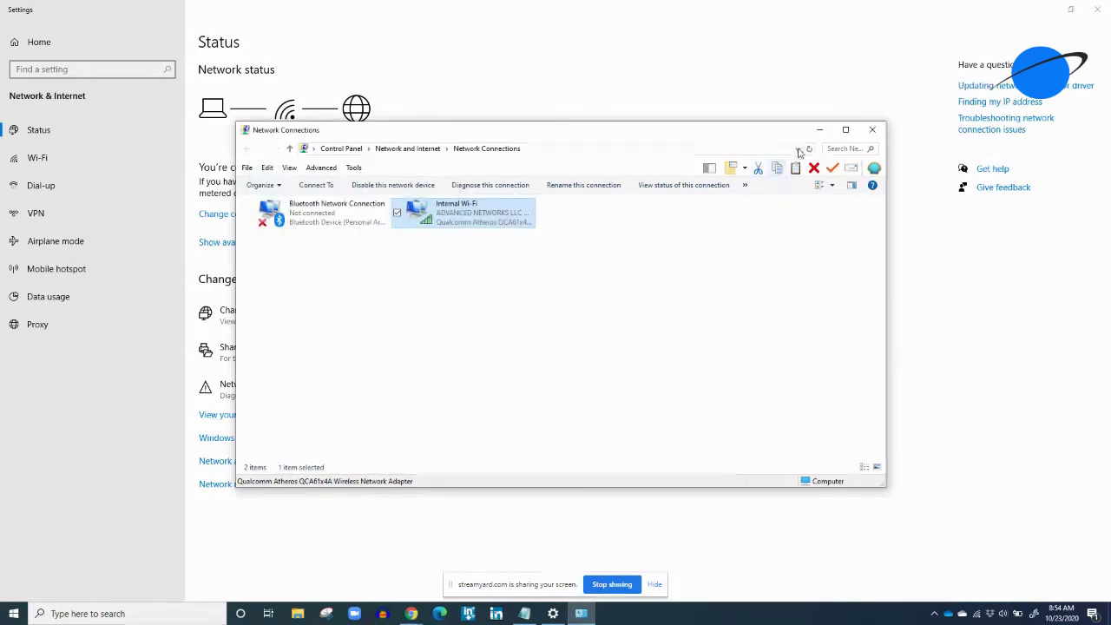
{"action": "left_click", "coordinate": [820, 129]}
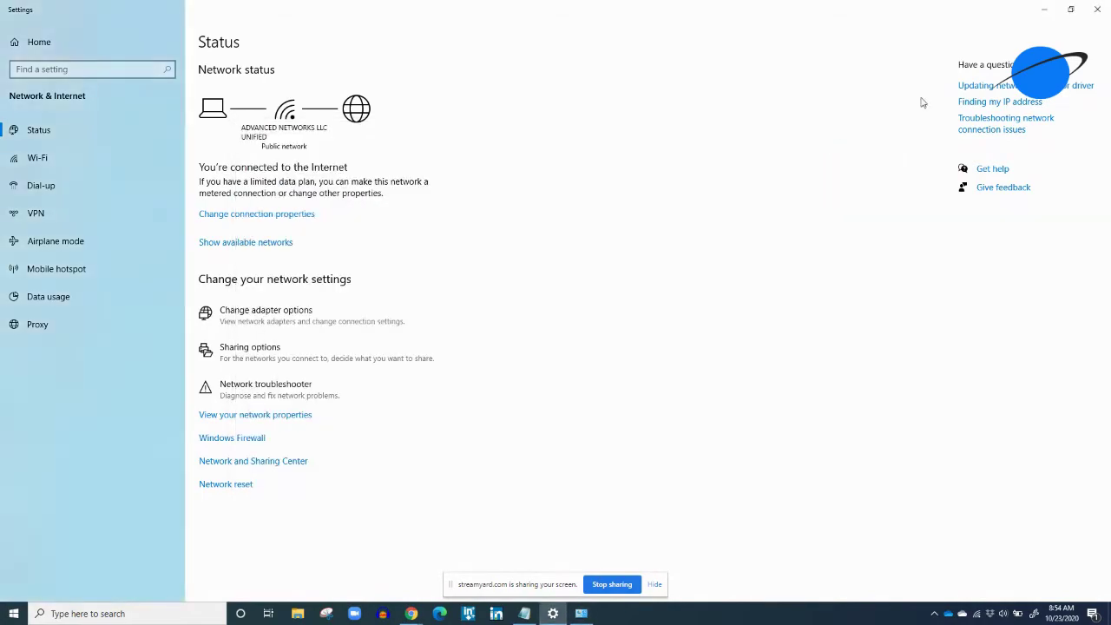
{"action": "left_click", "coordinate": [1096, 9]}
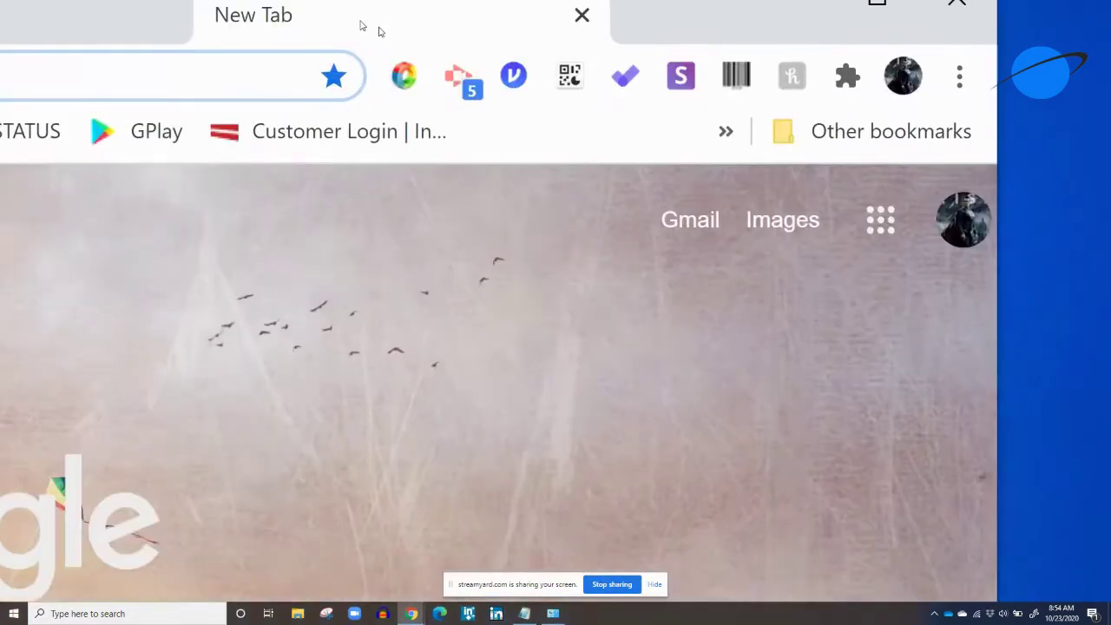
Bring the Chrome window with the new tab onto this display and maximize it
{"action": "left_click_drag", "start_coordinate": [372, 29], "coordinate": [544, 48]}
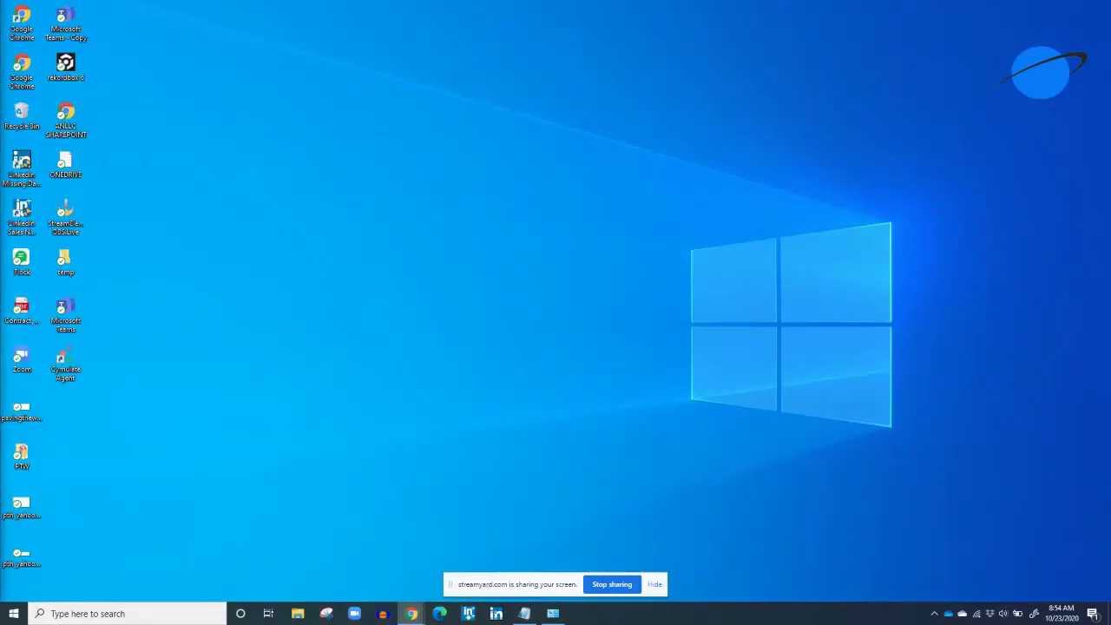
{"action": "left_click_drag", "start_coordinate": [0, 52], "coordinate": [965, 121]}
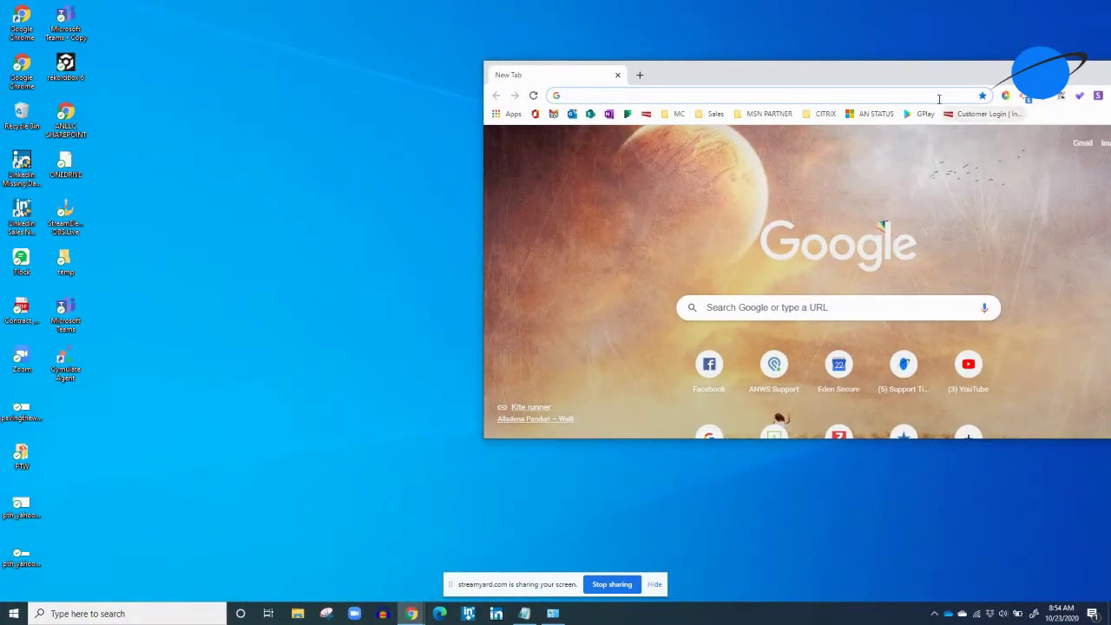
{"action": "double_click", "coordinate": [913, 73]}
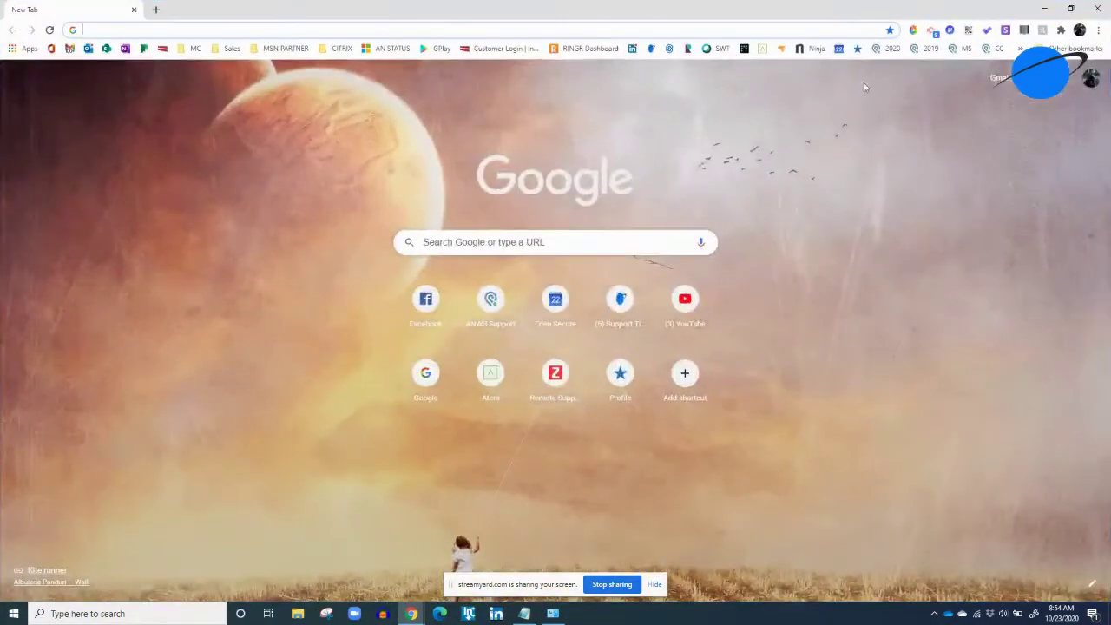
Search Google for golf clubs
{"action": "left_click", "coordinate": [559, 243]}
{"action": "type", "text": "GO"}
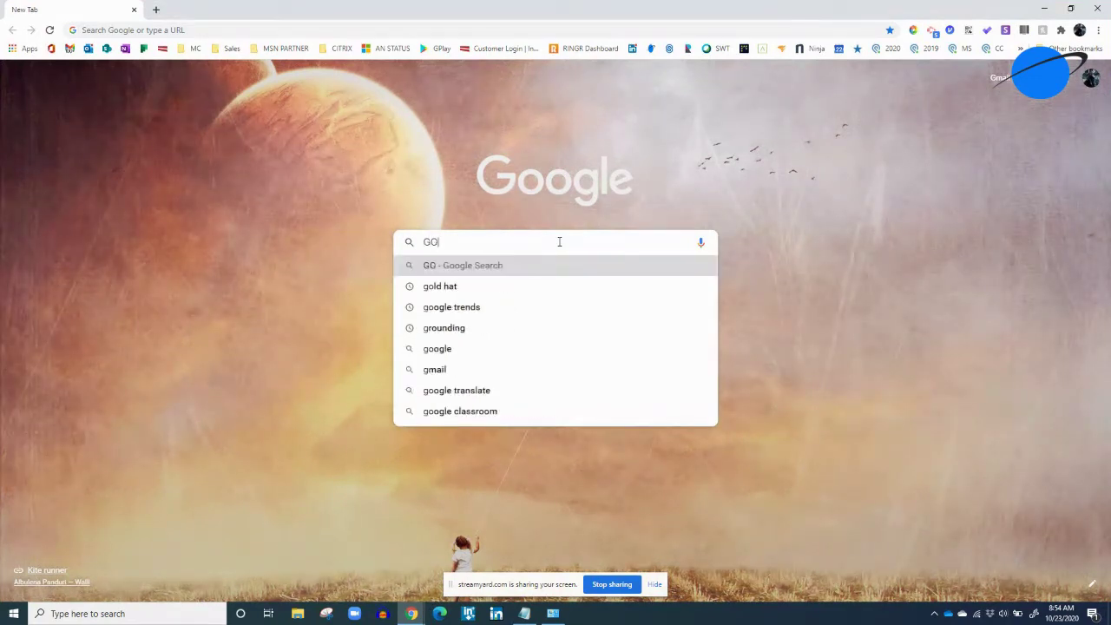
{"action": "type", "text": "LF CLUBS"}
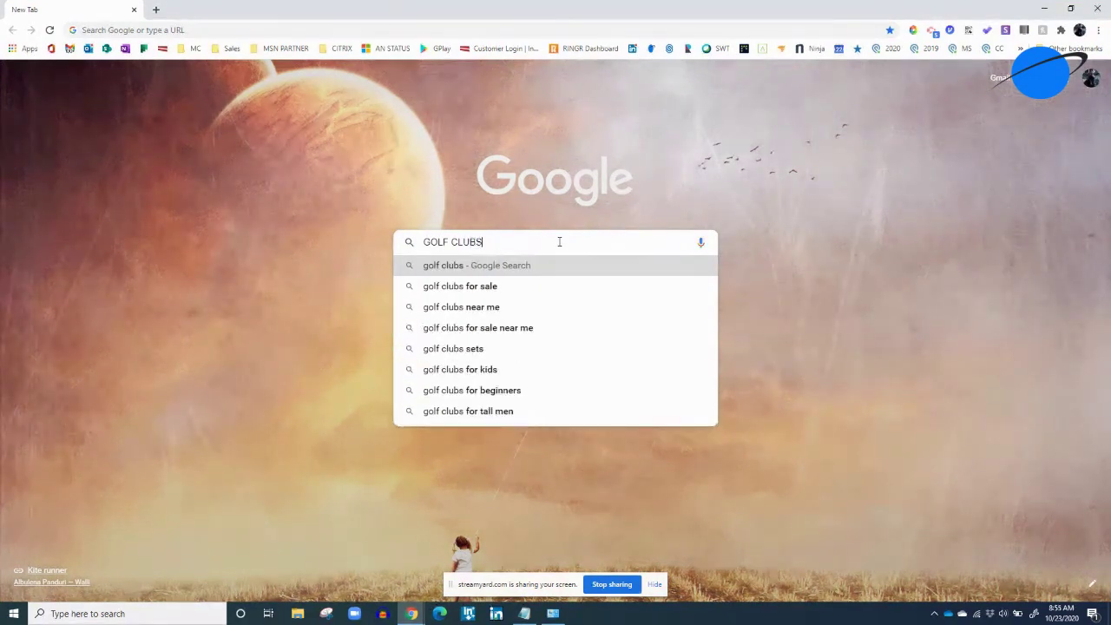
{"action": "key", "text": "Return"}
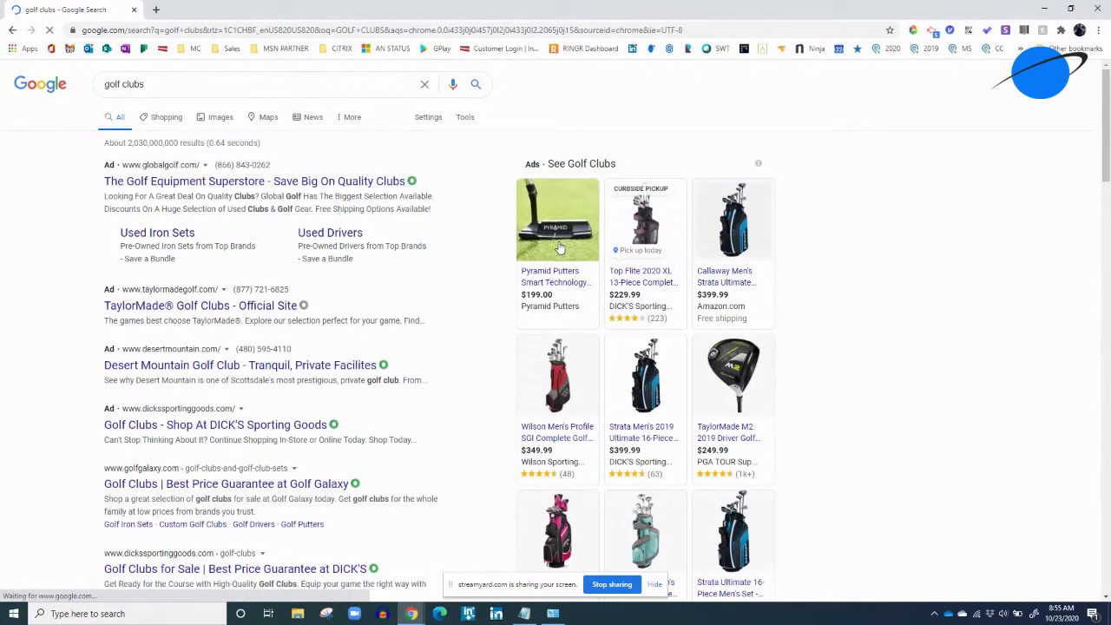
{"action": "left_click", "coordinate": [239, 48]}
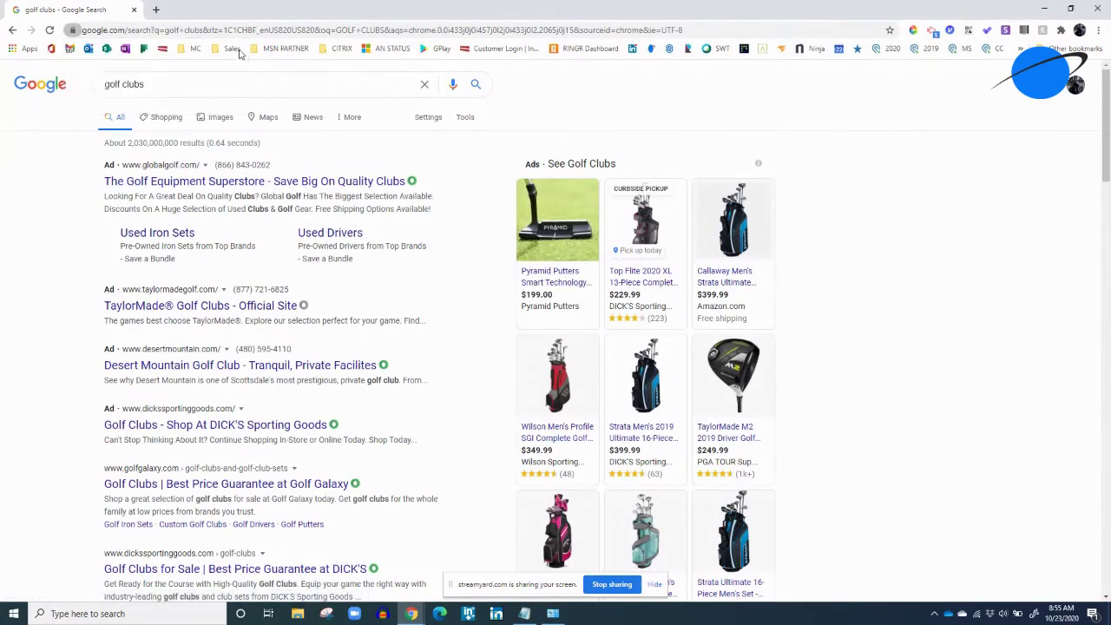